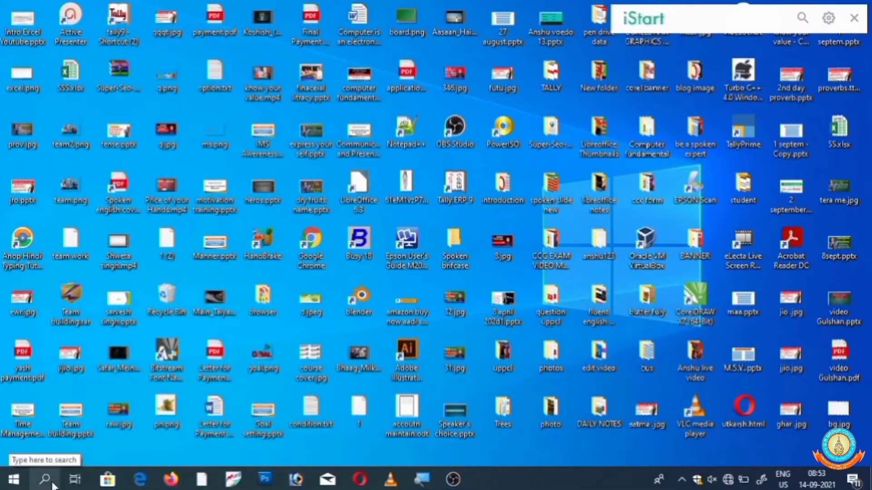
# Step: Search Windows for 'excel' and launch Excel 2016 from the best match
pyautogui.click(50, 485)
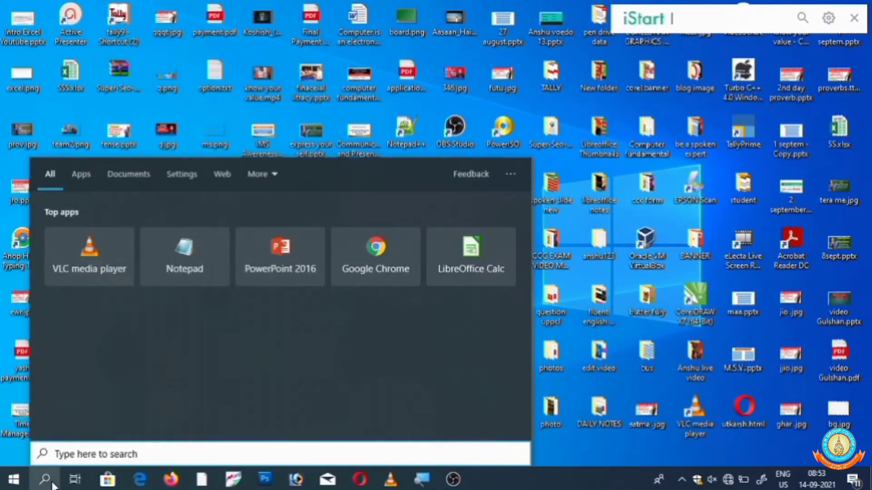
pyautogui.write('excel')
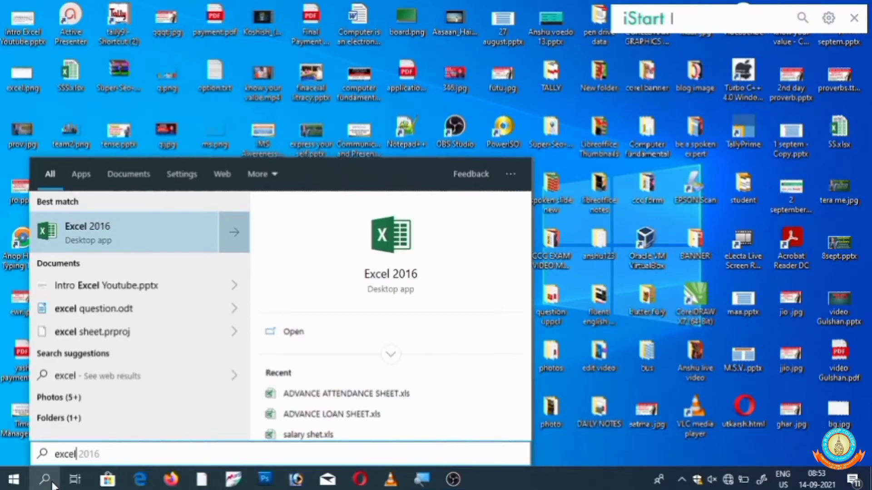
pyautogui.press('Return')
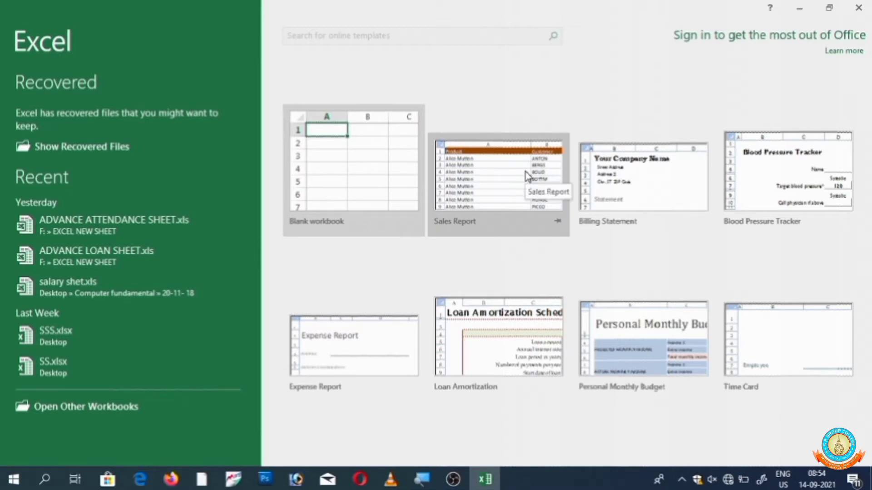
# Step: Open the Billing Statement template, then close Excel choosing Don't Save
pyautogui.click(677, 173)
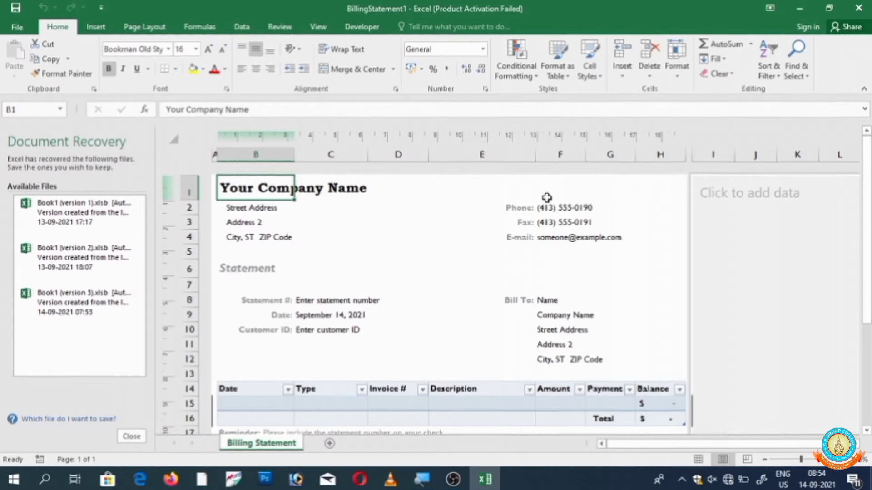
pyautogui.click(868, 4)
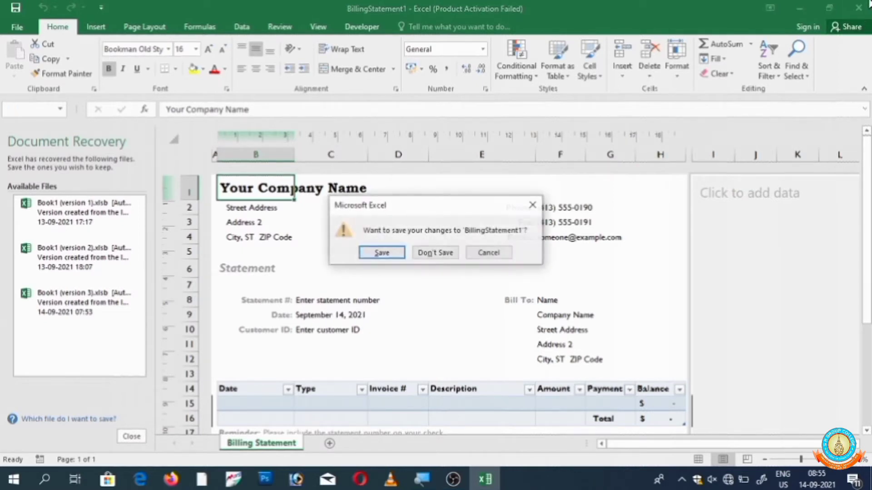
pyautogui.click(435, 254)
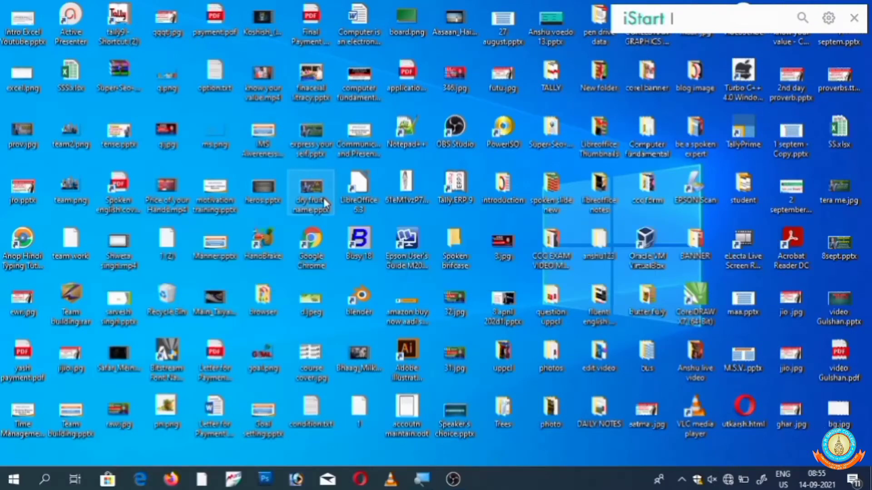
# Step: Run 'excel' from the Win+R Run box and dismiss the activation wizard
pyautogui.press('super+r')
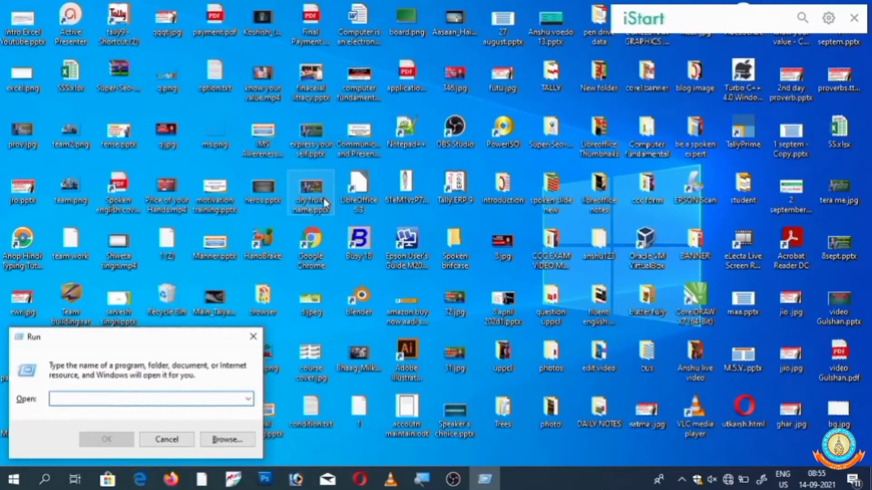
pyautogui.write('e')
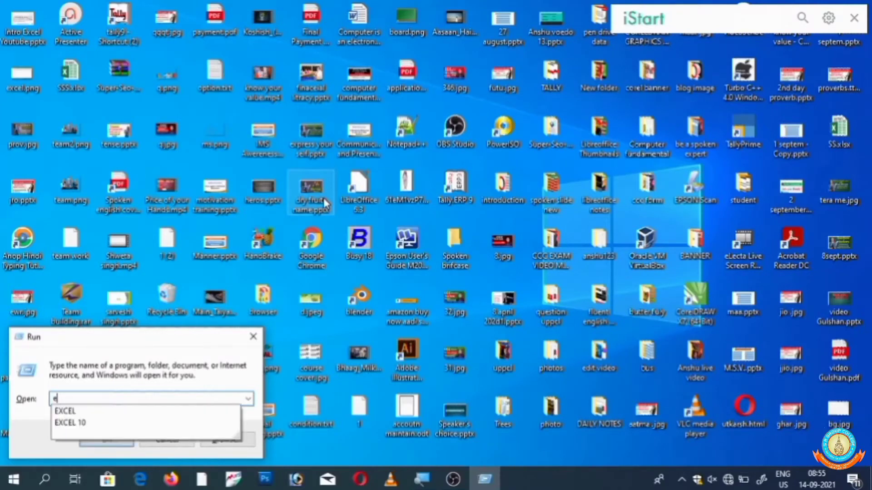
pyautogui.write('xcel')
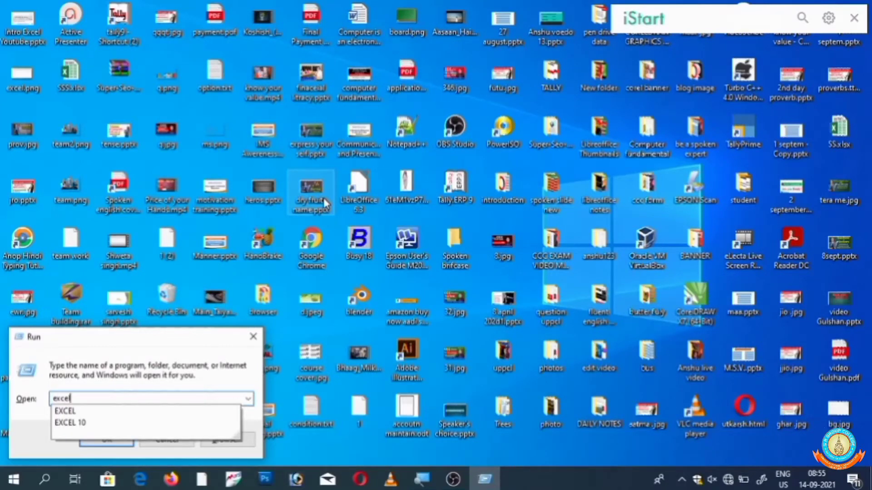
pyautogui.press('Return')
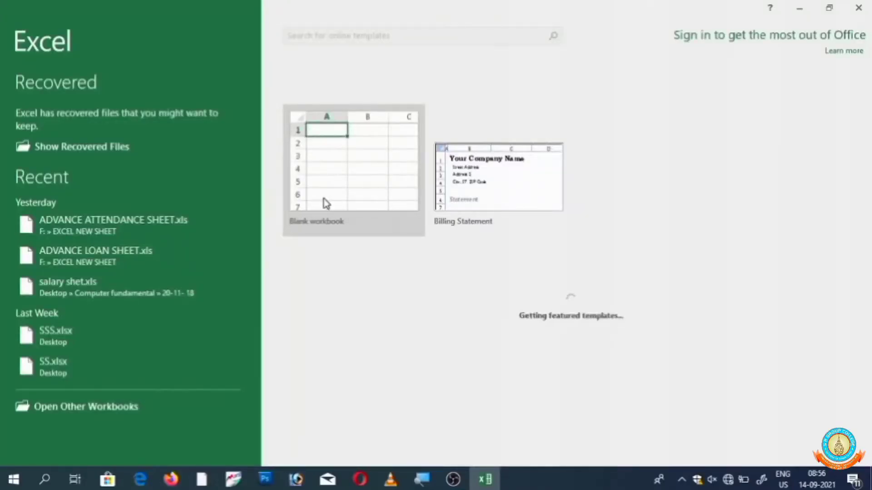
pyautogui.press('Escape')
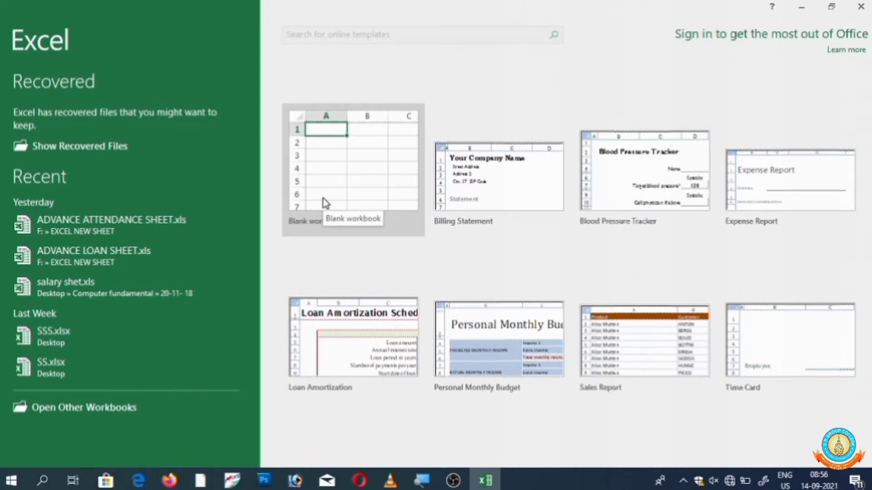
# Step: Create blank workbook Book1 and look over the Customize Quick Access Toolbar list without changes
pyautogui.click(325, 203)
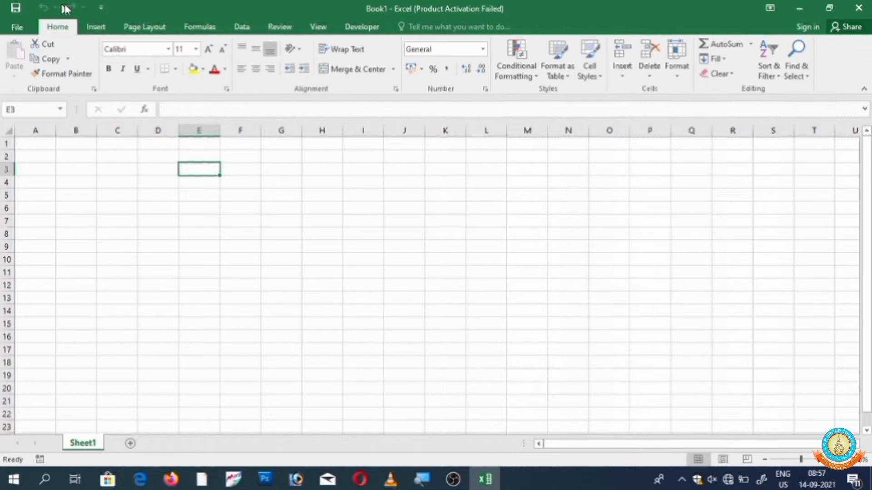
pyautogui.click(101, 9)
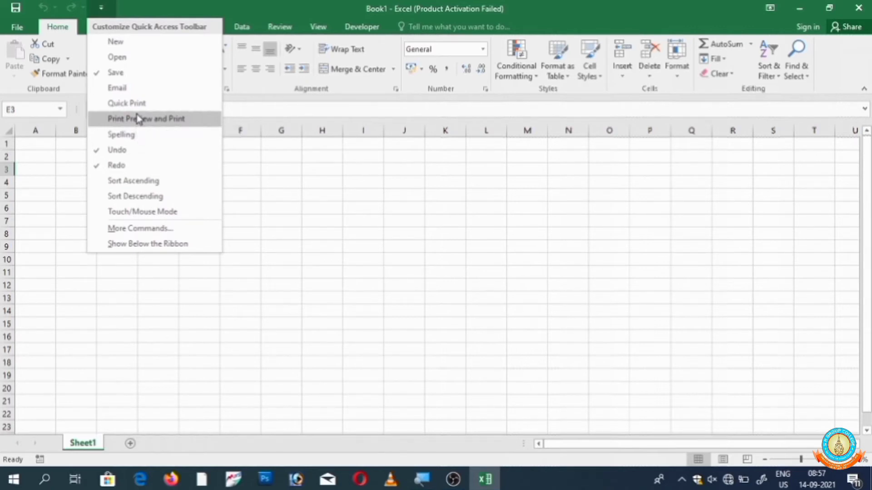
pyautogui.click(300, 5)
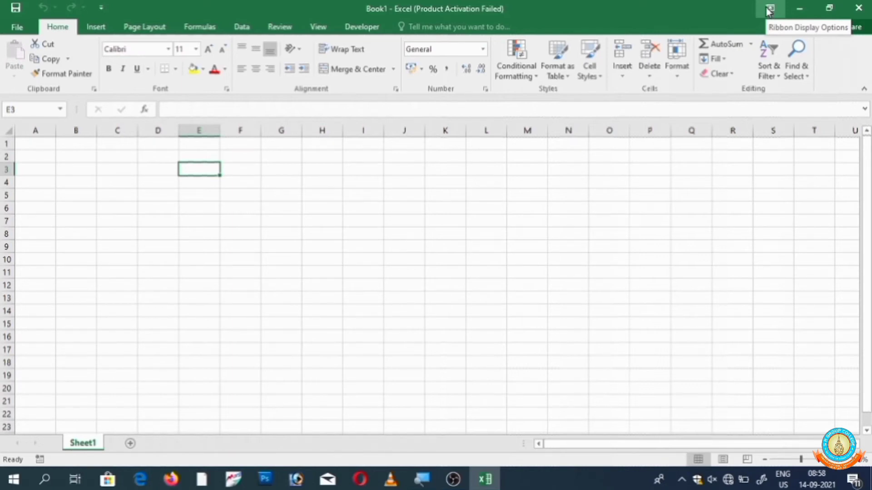
# Step: Set the ribbon to Auto-hide Ribbon and briefly reveal it from the top strip
pyautogui.click(768, 9)
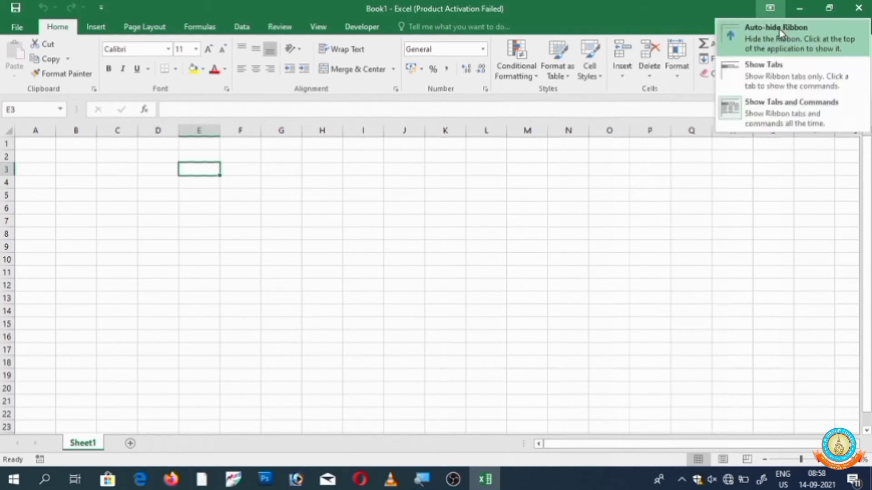
pyautogui.click(781, 32)
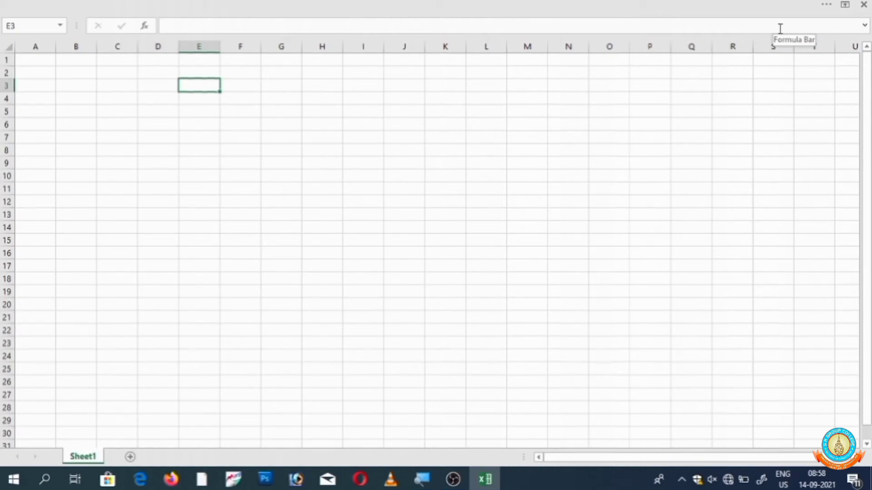
pyautogui.click(714, 5)
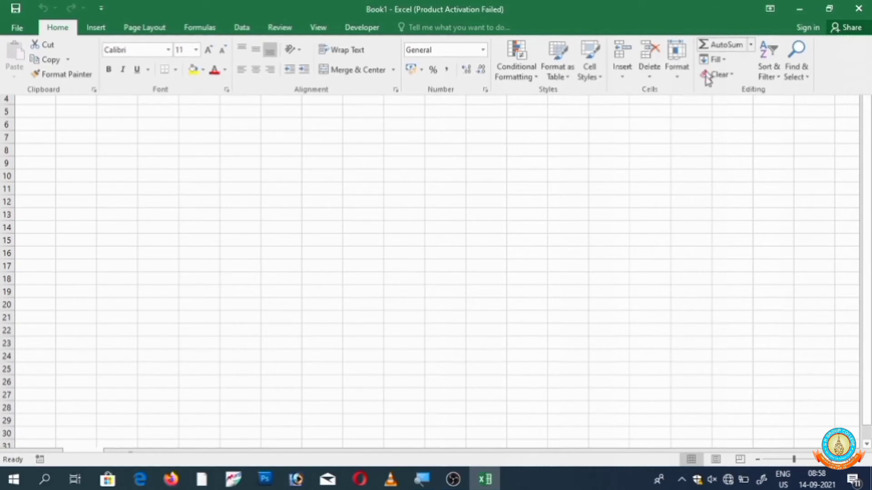
pyautogui.click(566, 174)
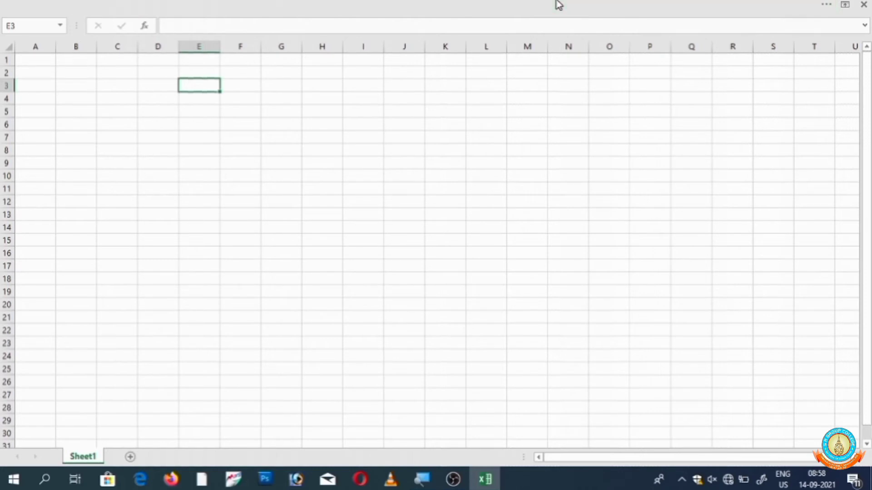
# Step: Change the ribbon display to Show Tabs so only tab names remain
pyautogui.click(559, 5)
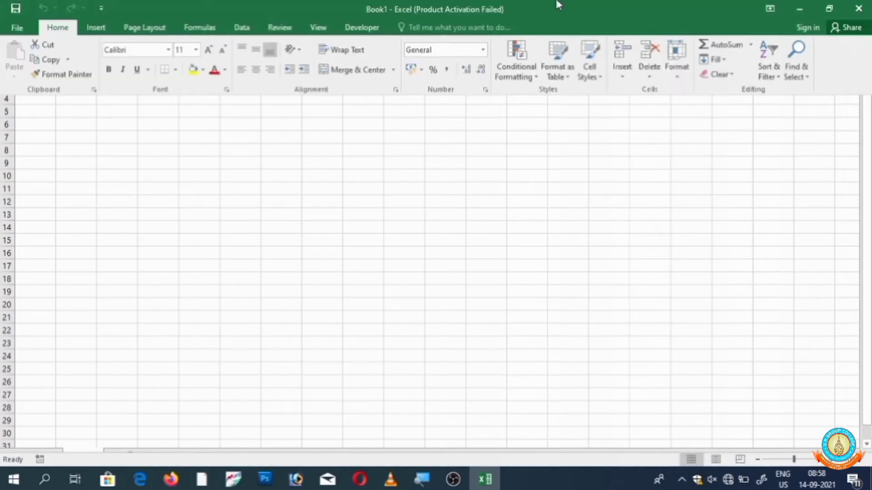
pyautogui.click(772, 8)
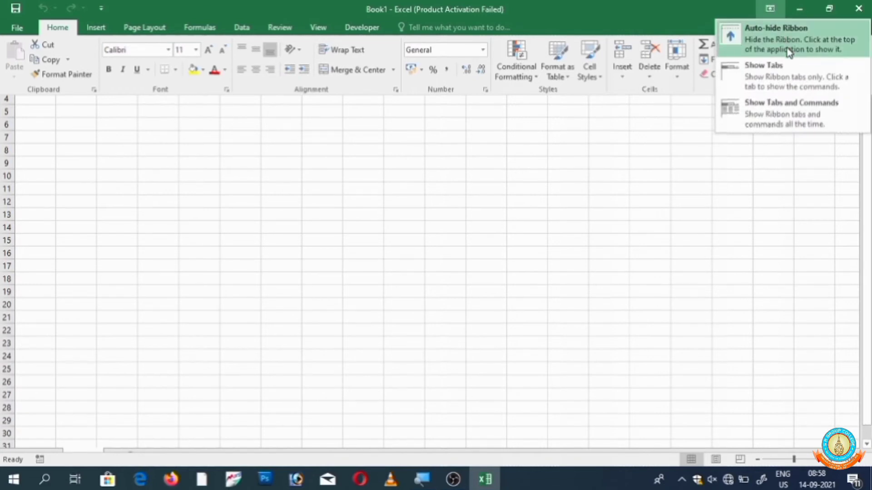
pyautogui.click(794, 77)
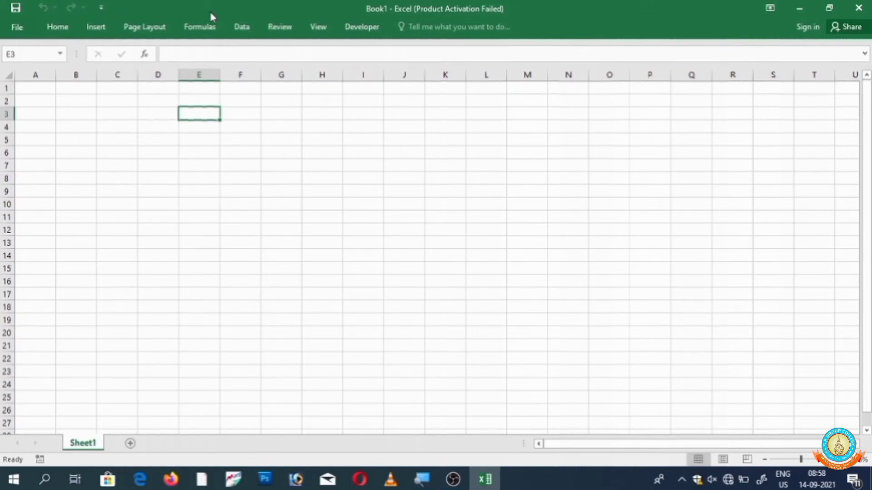
pyautogui.click(369, 190)
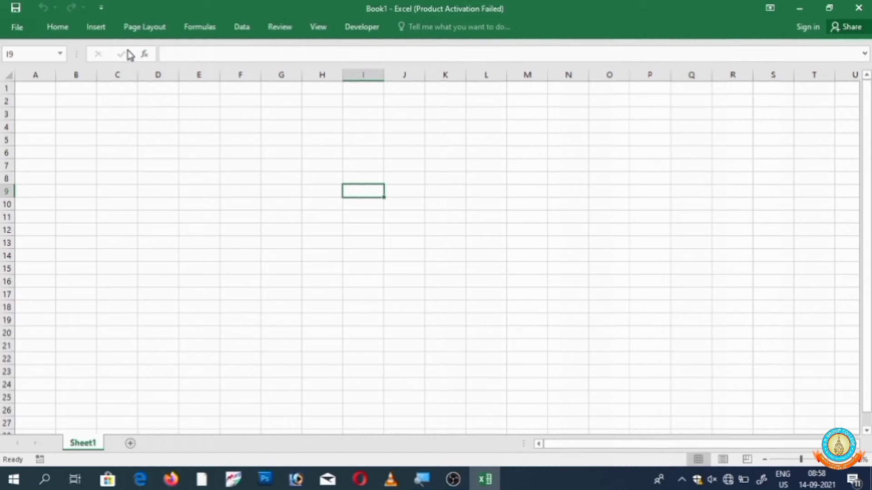
pyautogui.click(57, 27)
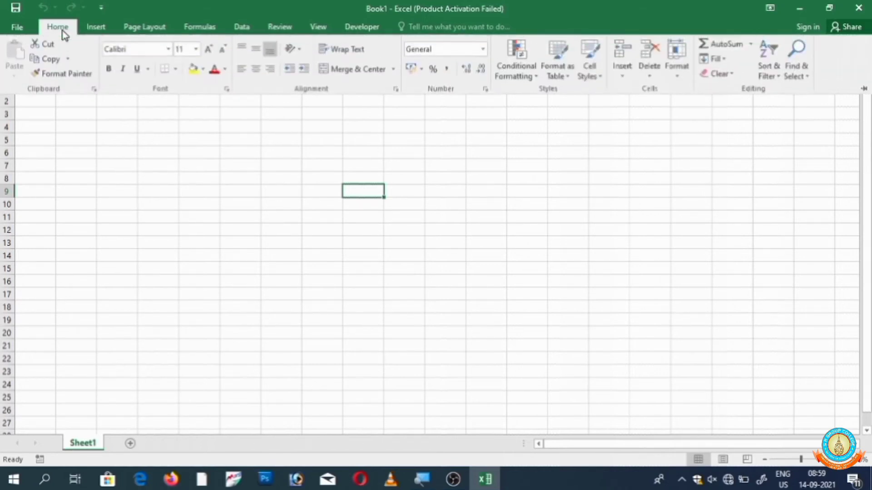
pyautogui.click(266, 202)
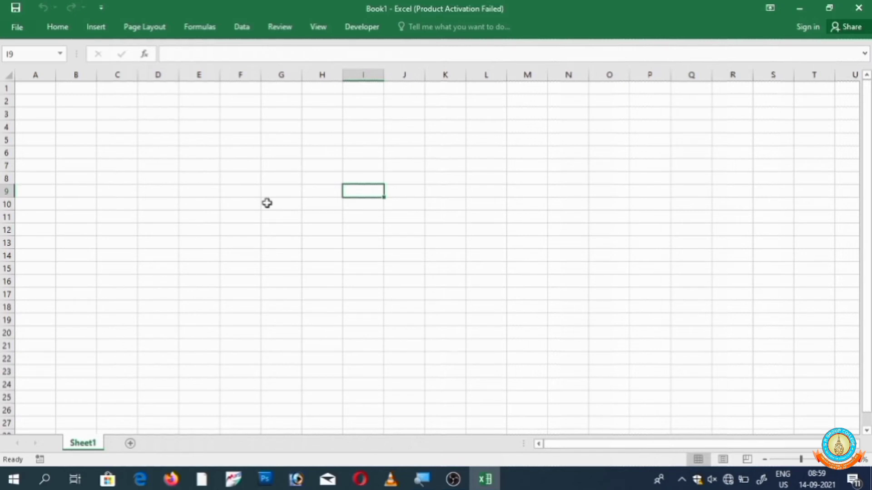
# Step: Set the ribbon display to Show Tabs and Commands, then select cell P9
pyautogui.click(770, 7)
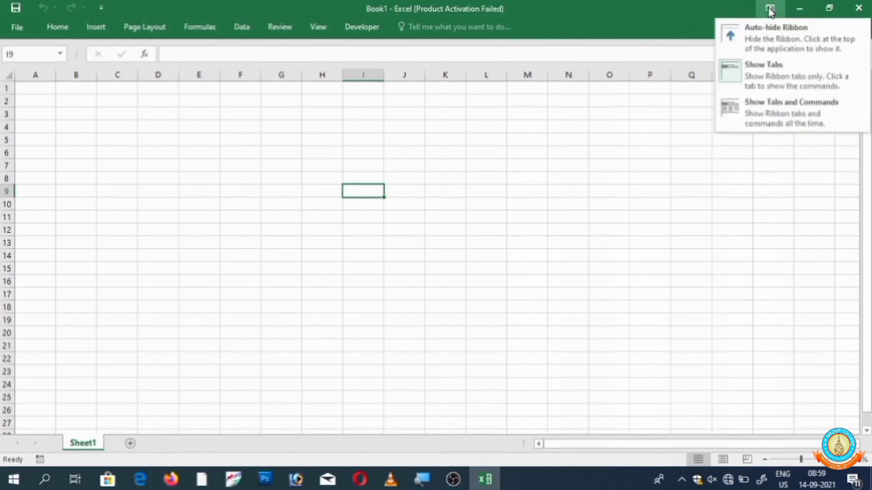
pyautogui.click(794, 119)
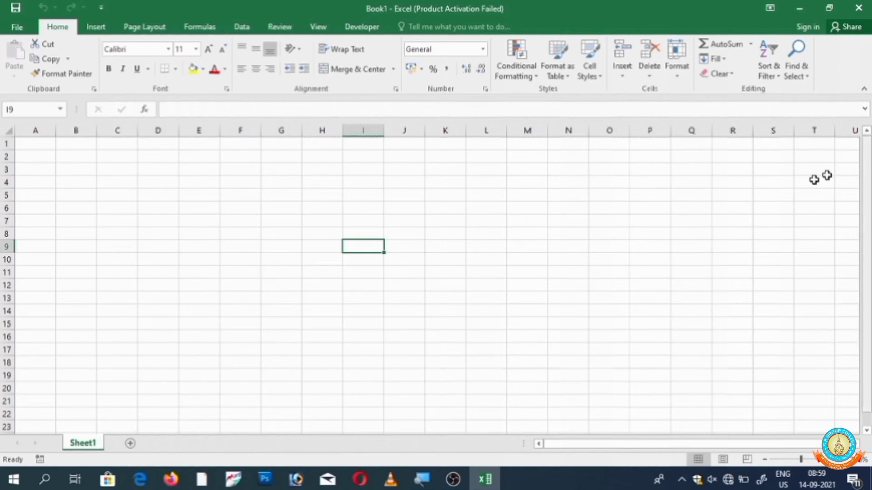
pyautogui.click(631, 245)
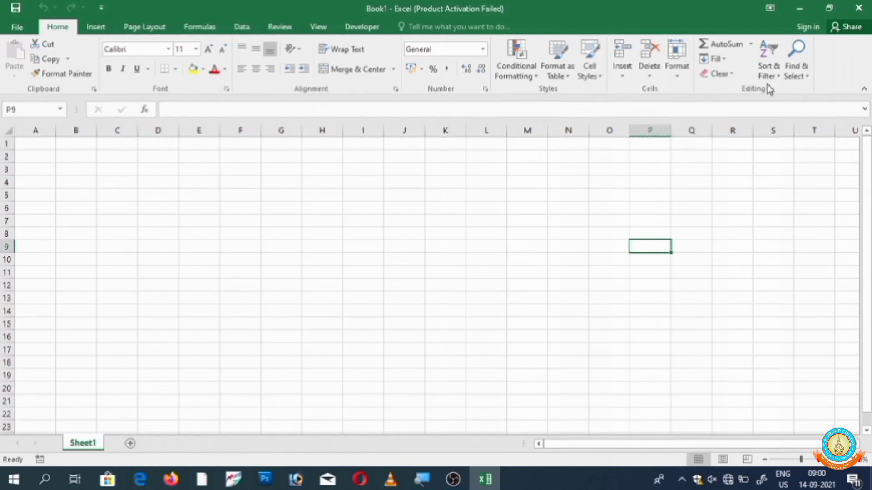
# Step: Scroll over the ribbon to move from the Home tab to the Insert tab
pyautogui.scroll(-1, 769, 90)
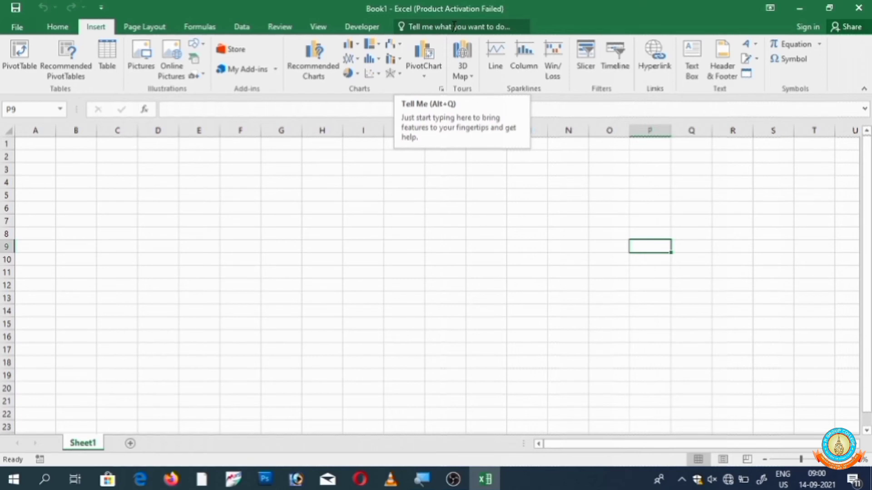
pyautogui.click(454, 26)
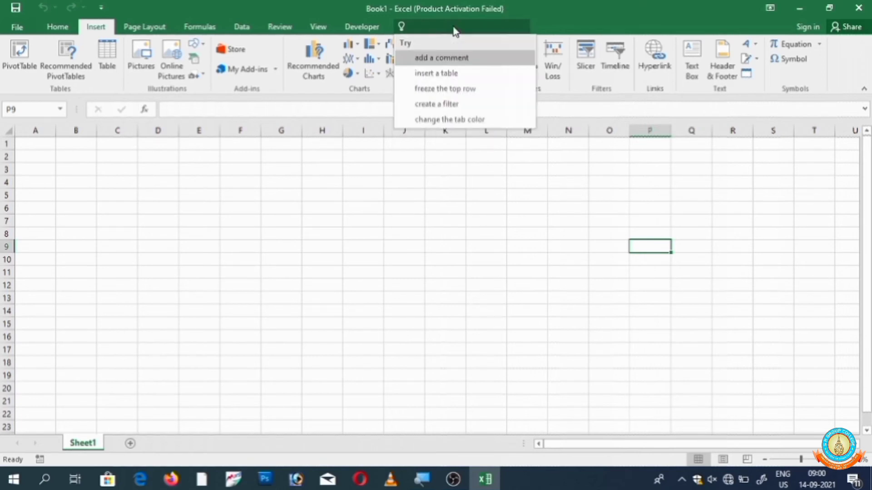
pyautogui.write('b')
pyautogui.write('a')
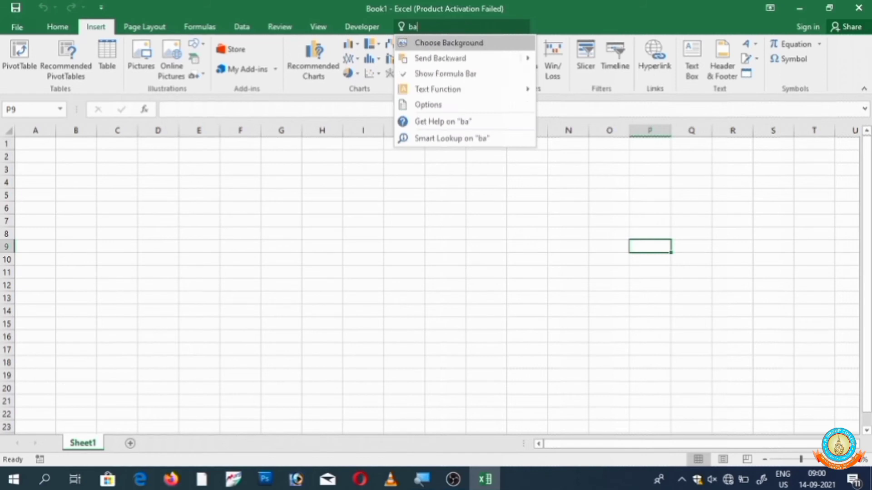
pyautogui.write('ckg')
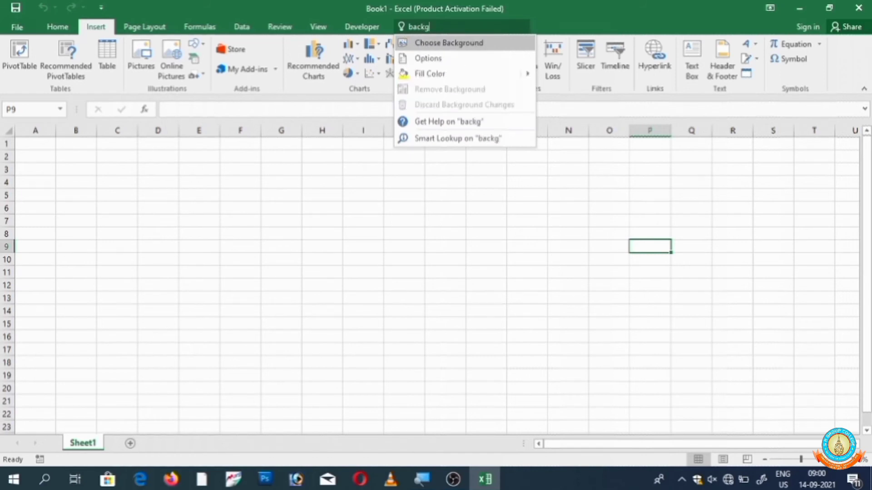
pyautogui.write('roun')
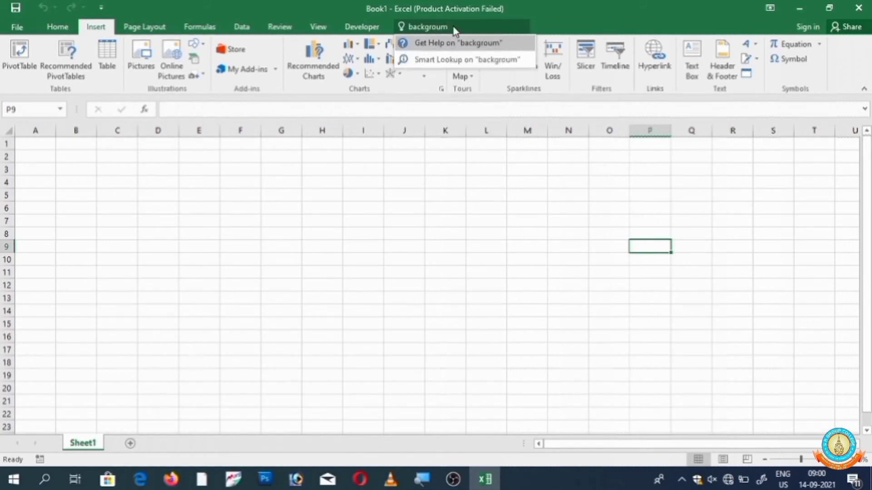
pyautogui.write('d')
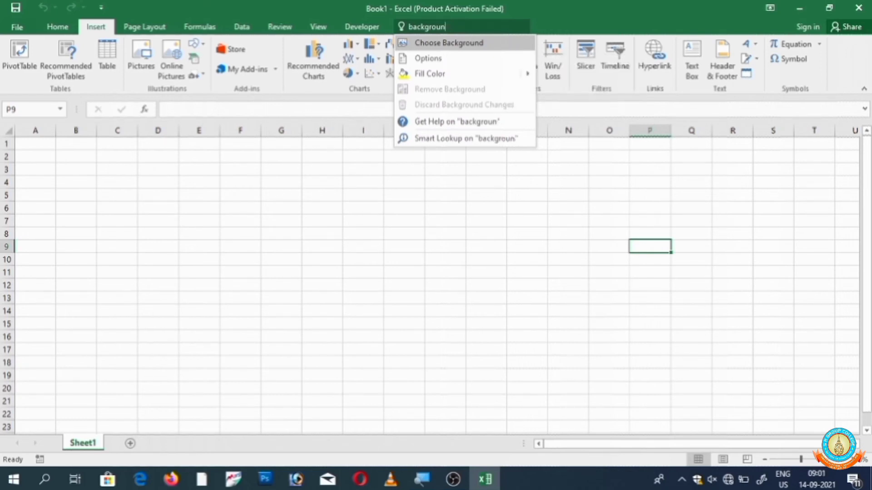
pyautogui.press('BackSpace')
pyautogui.press('BackSpace')
pyautogui.press('BackSpace')
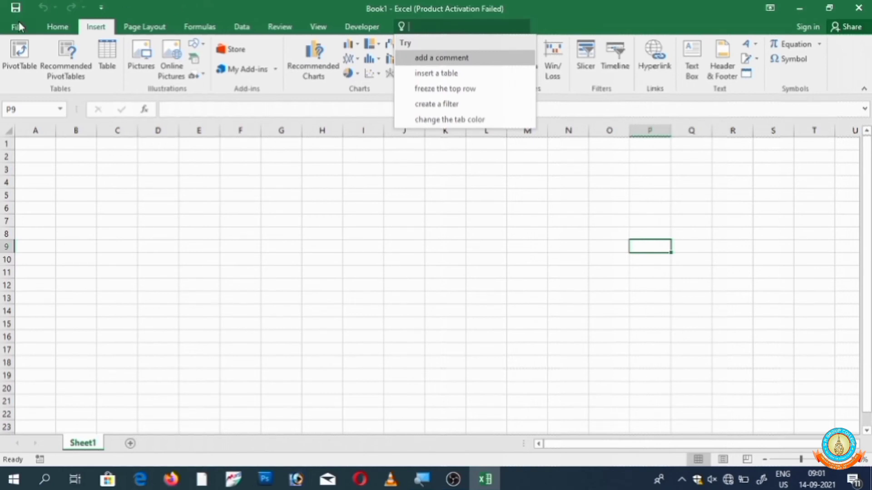
pyautogui.press('Escape')
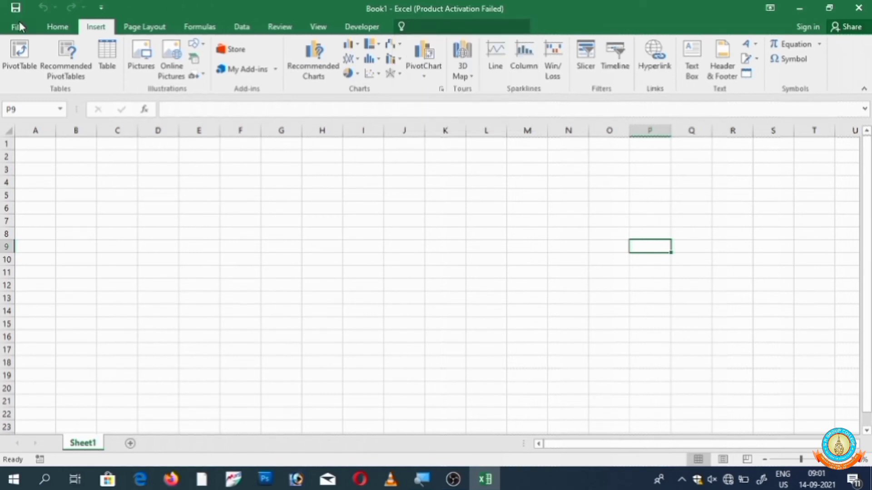
# Step: Open the File Backstage view on the Open page listing recent workbooks
pyautogui.click(19, 26)
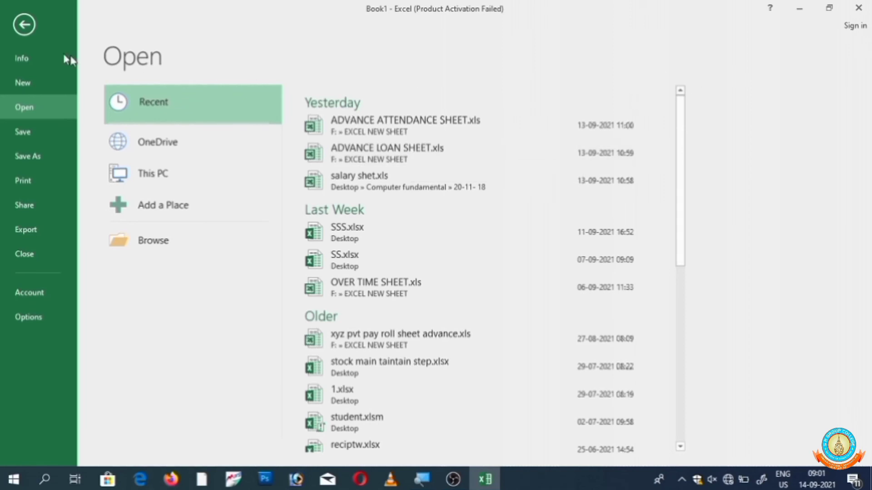
# Step: Return to the worksheet and select columns A, B, C and F in turn
pyautogui.click(23, 25)
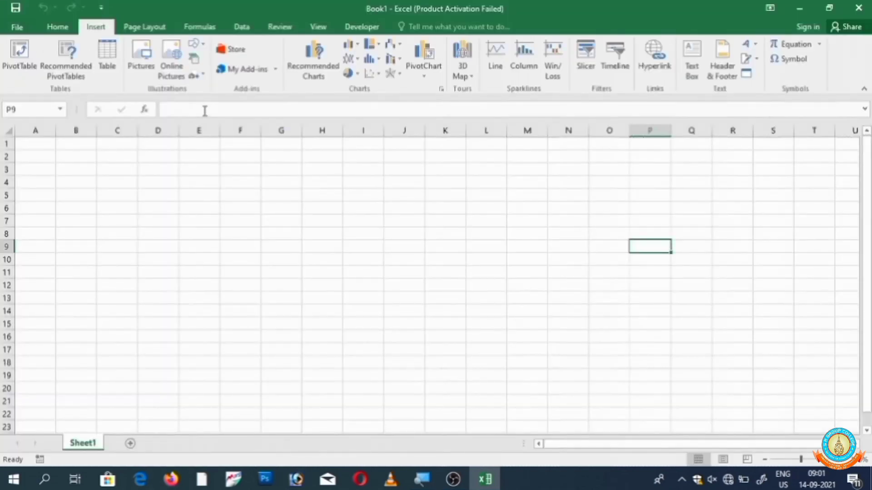
pyautogui.click(46, 132)
pyautogui.click(72, 131)
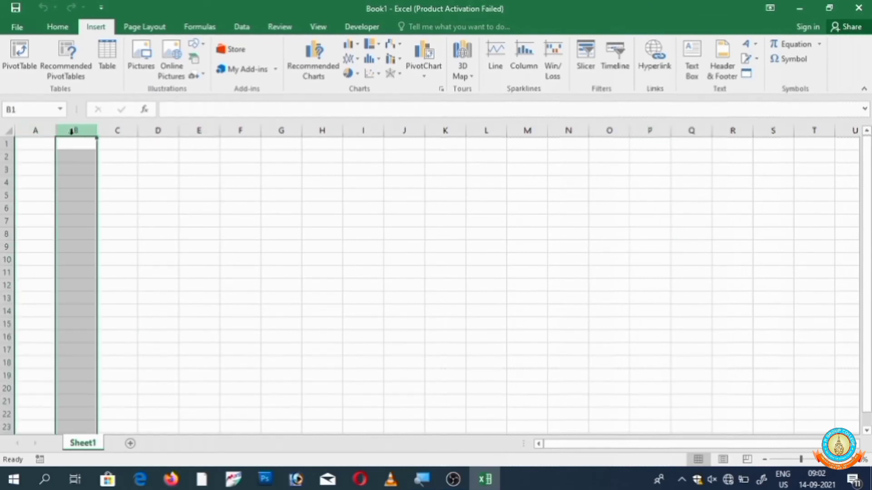
pyautogui.click(111, 131)
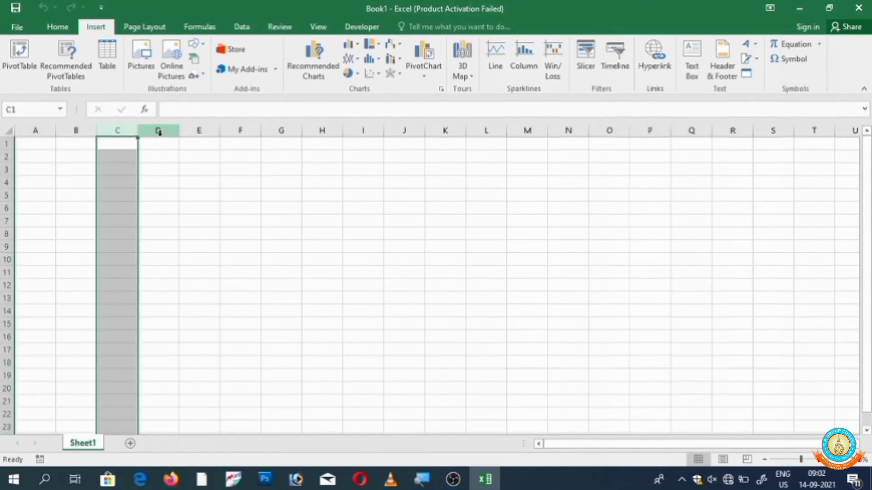
pyautogui.click(241, 131)
# Step: Select rows 2, 3 and 4, click into the formula bar, then select cell F5
pyautogui.click(5, 157)
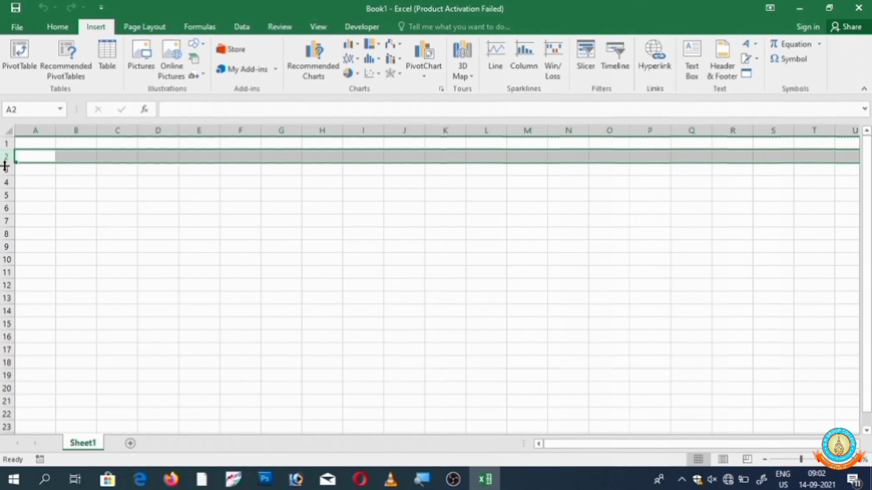
pyautogui.click(6, 169)
pyautogui.click(6, 182)
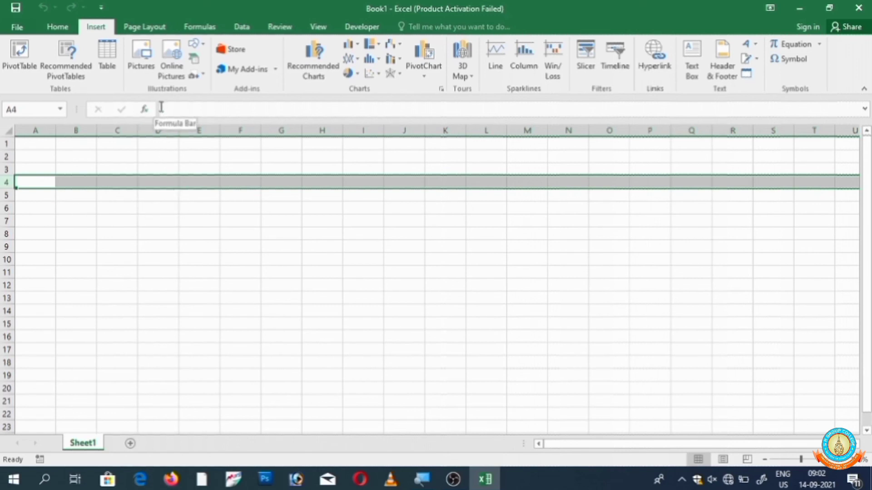
pyautogui.click(162, 108)
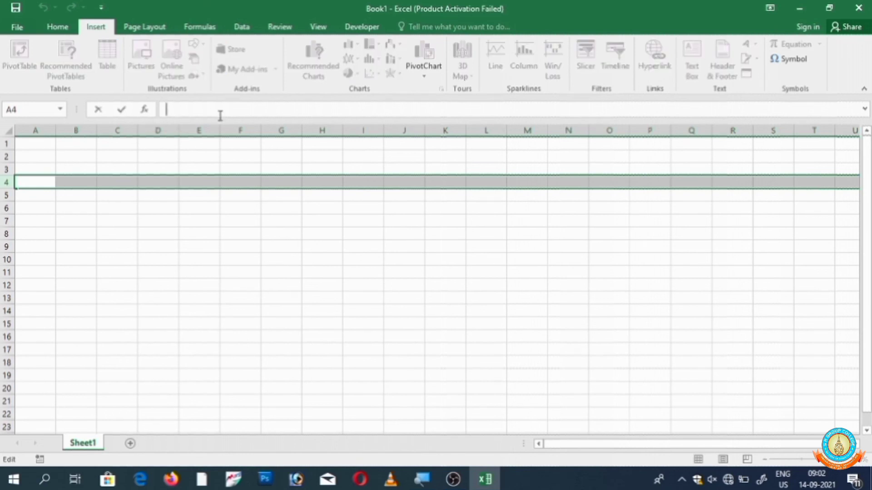
pyautogui.click(259, 199)
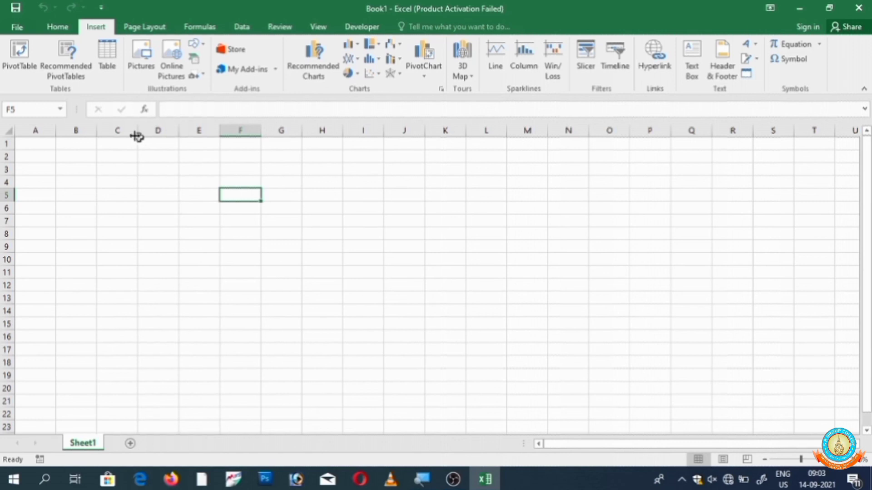
pyautogui.click(40, 112)
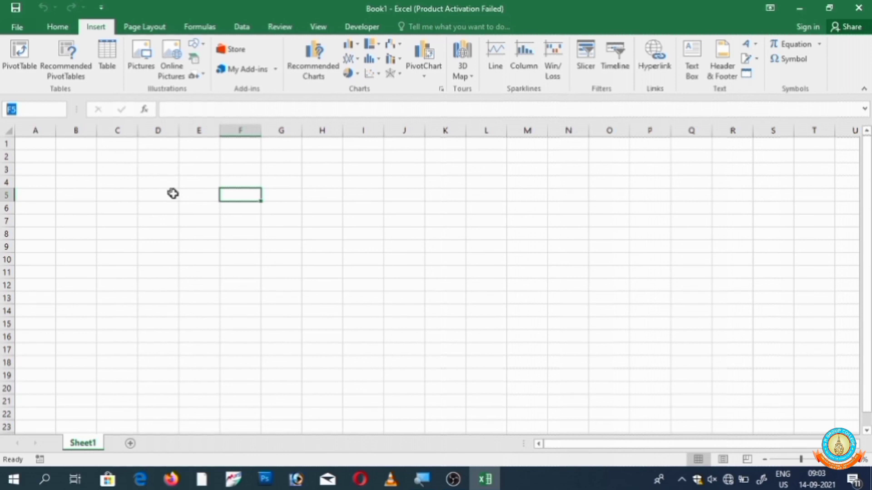
pyautogui.click(195, 196)
pyautogui.click(113, 172)
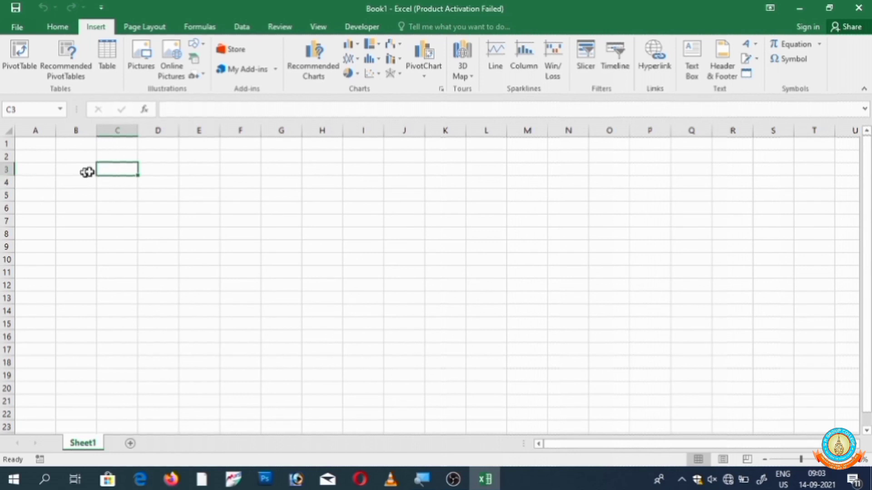
pyautogui.click(46, 155)
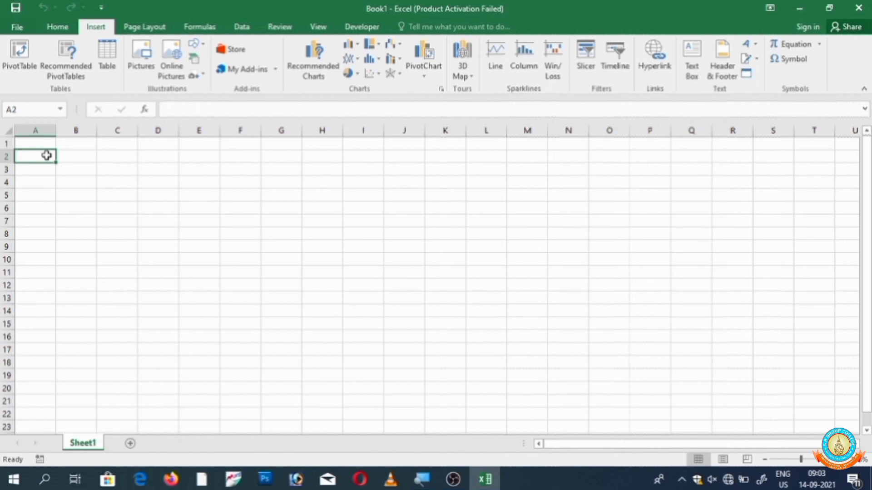
pyautogui.click(521, 286)
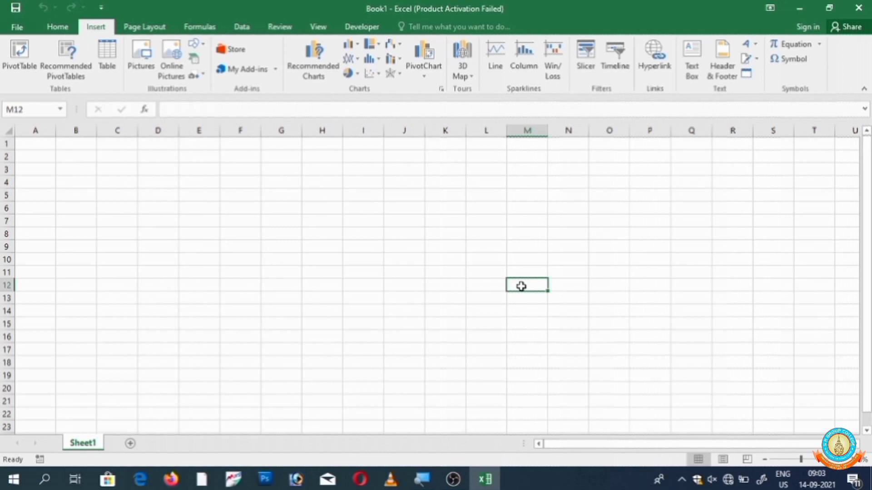
pyautogui.click(199, 310)
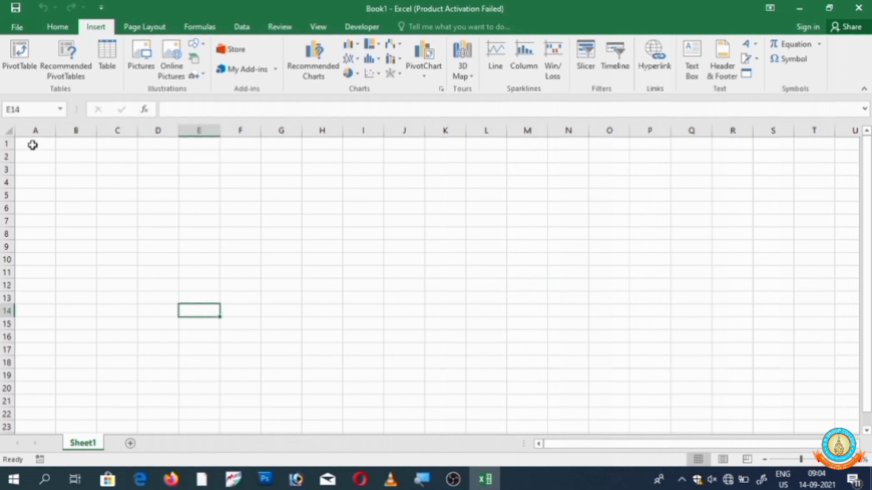
pyautogui.moveTo(33, 145)
pyautogui.mouseDown()
pyautogui.moveTo(330, 340)
pyautogui.moveTo(814, 426)
pyautogui.mouseUp()
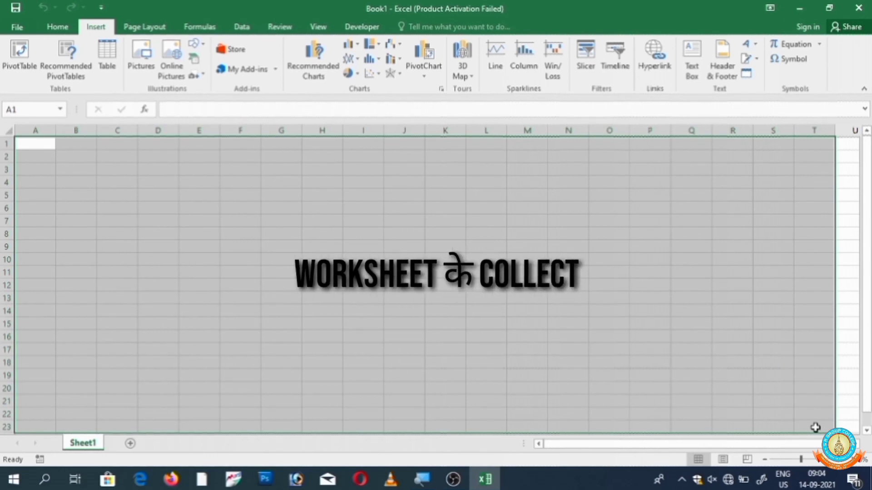
pyautogui.click(350, 310)
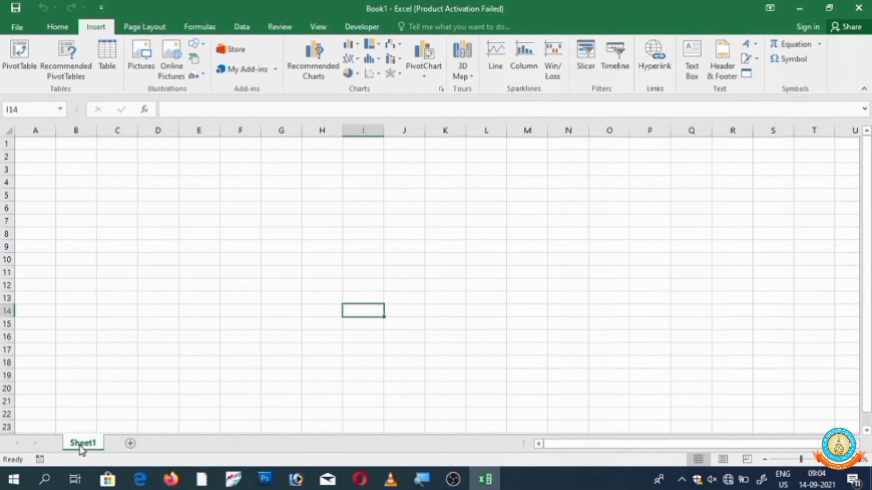
# Step: Add worksheets Sheet2 and Sheet3 with the New Sheet (+) button
pyautogui.click(130, 444)
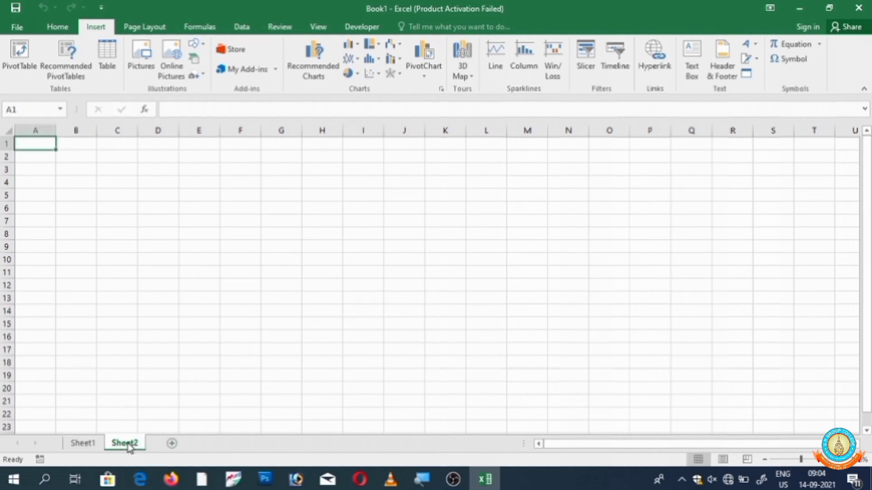
pyautogui.click(172, 445)
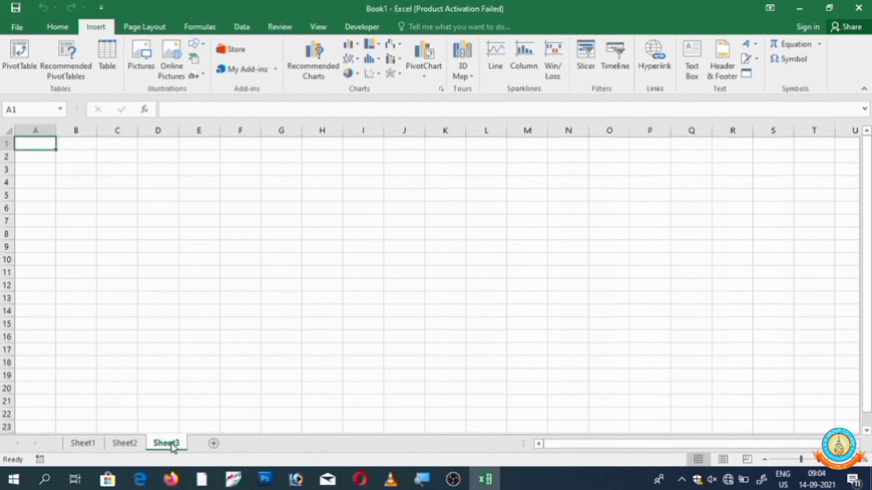